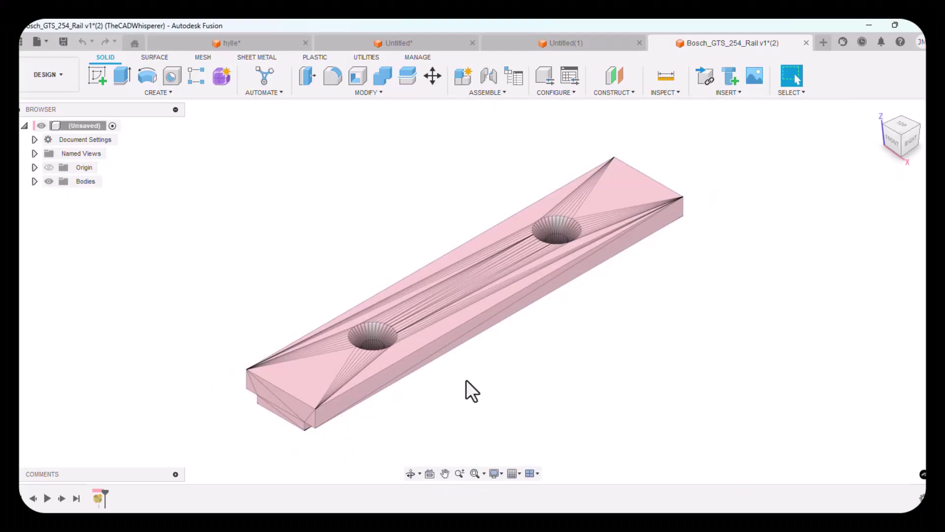
Expand the Bodies folder in the browser so MeshBody1 is listed, dismissing the Insert menu
left_click(35, 181)
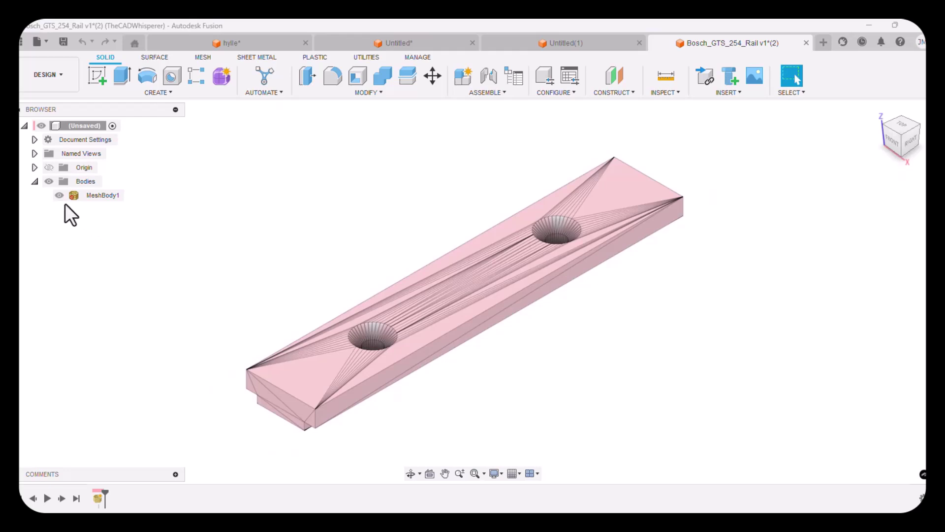
left_click(723, 92)
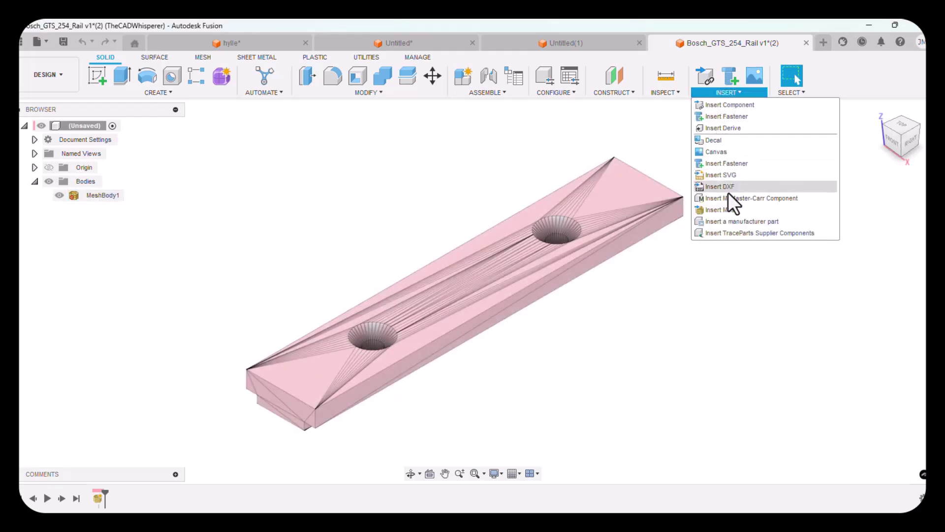
left_click(313, 138)
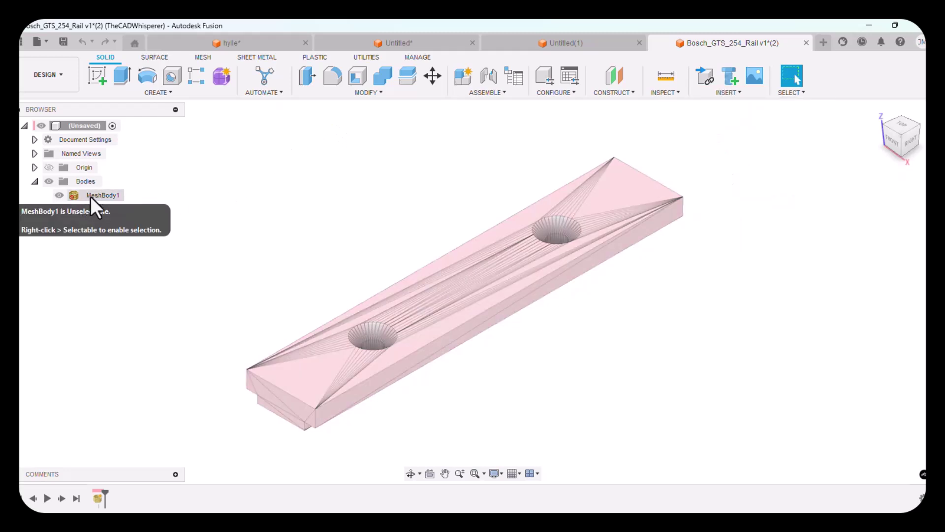
left_click(34, 181)
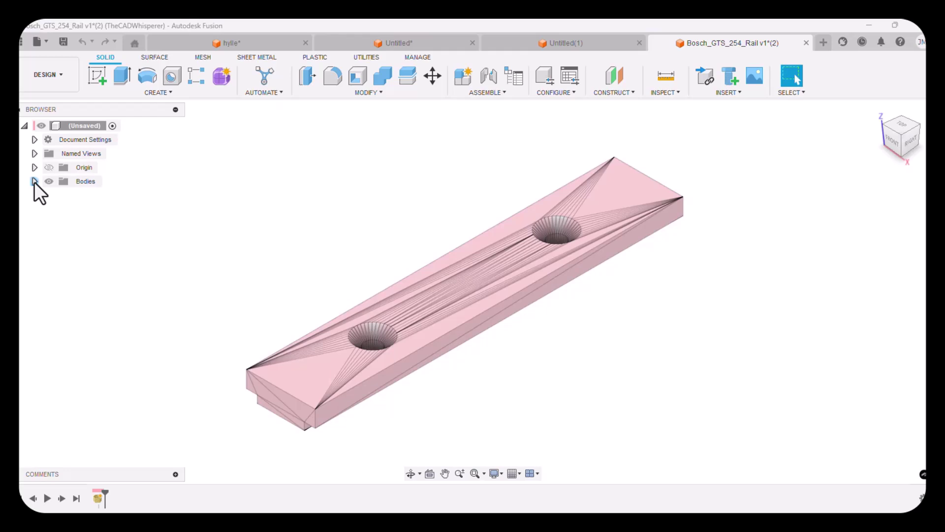
left_click(34, 181)
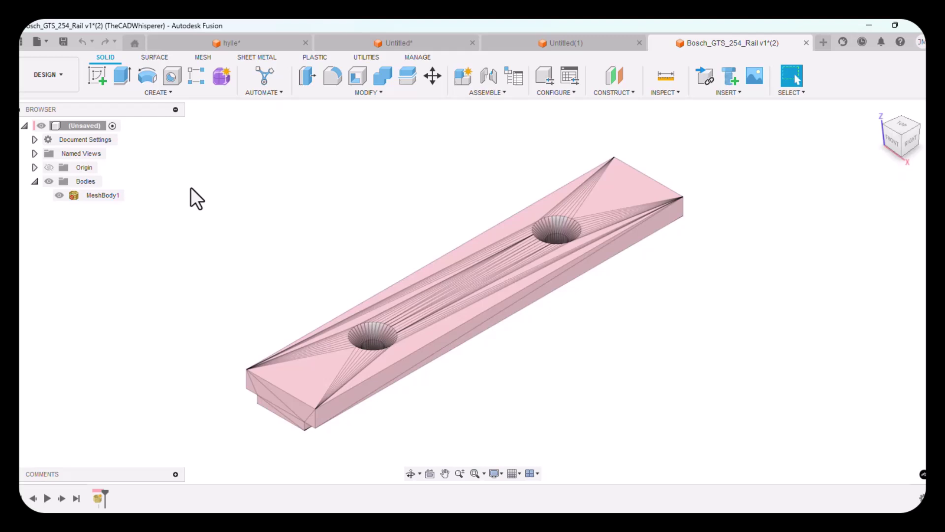
Apply a Stitch and Remove mesh repair to MeshBody1 from the Mesh tools
left_click(208, 56)
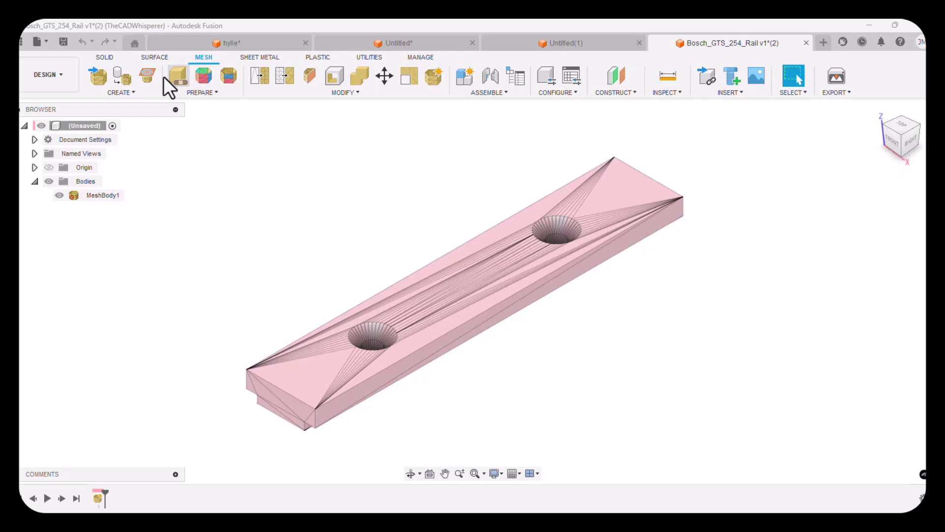
left_click(179, 76)
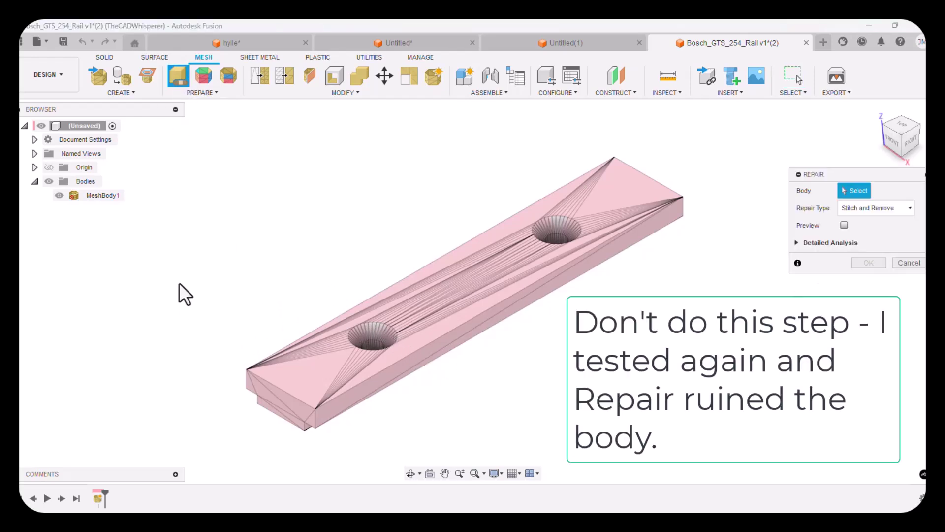
left_click(116, 195)
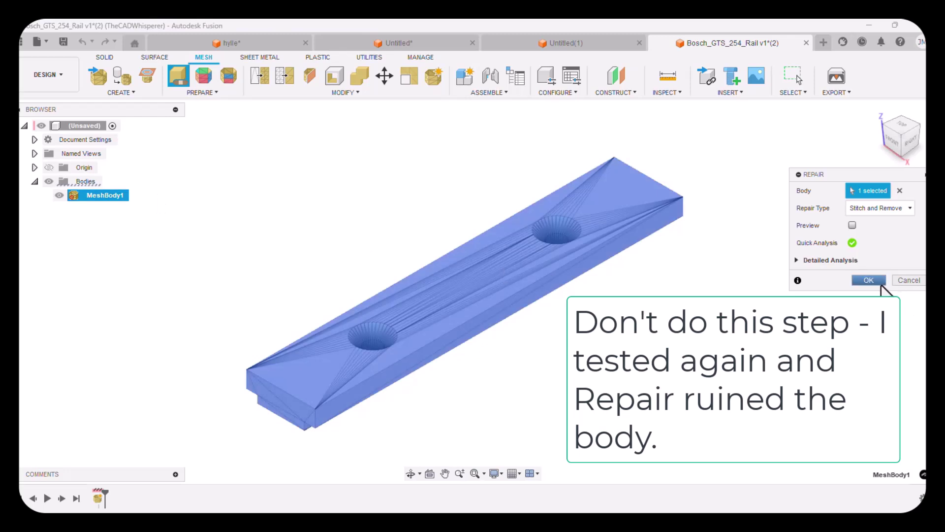
left_click(869, 280)
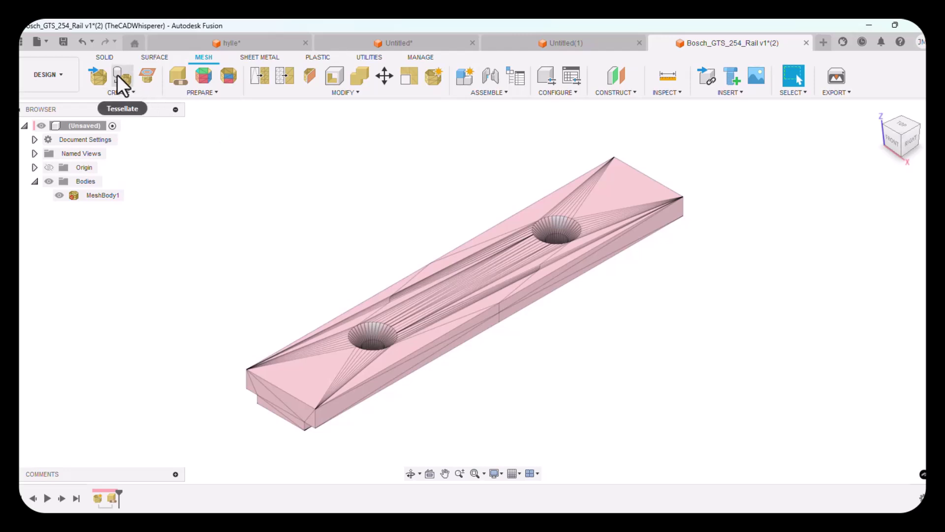
Generate Accurate-type face groups on MeshBody1 with a 0.001 mm boundary tolerance
left_click(205, 73)
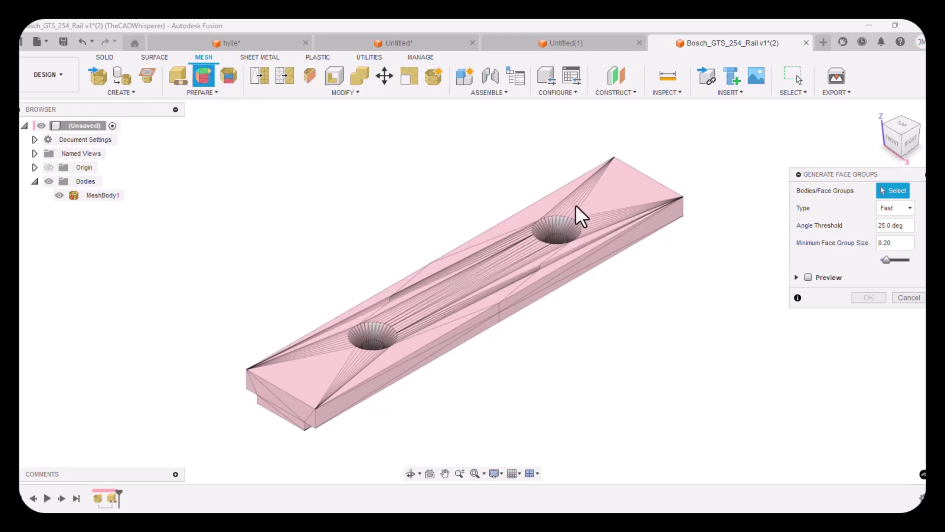
left_click(881, 209)
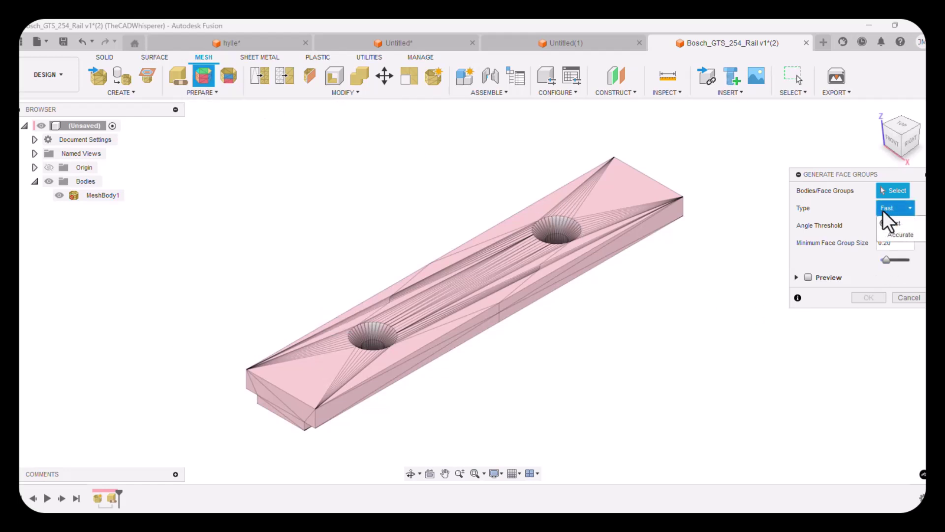
left_click(893, 238)
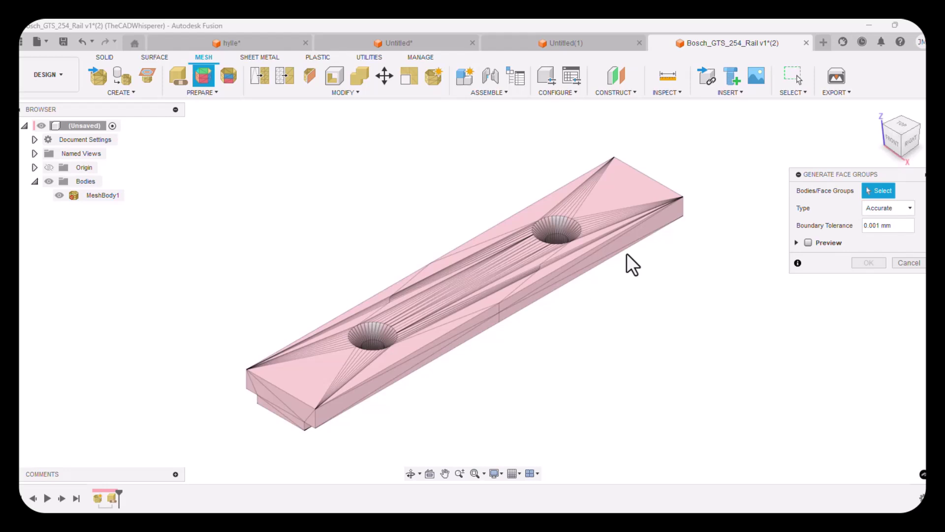
left_click(94, 195)
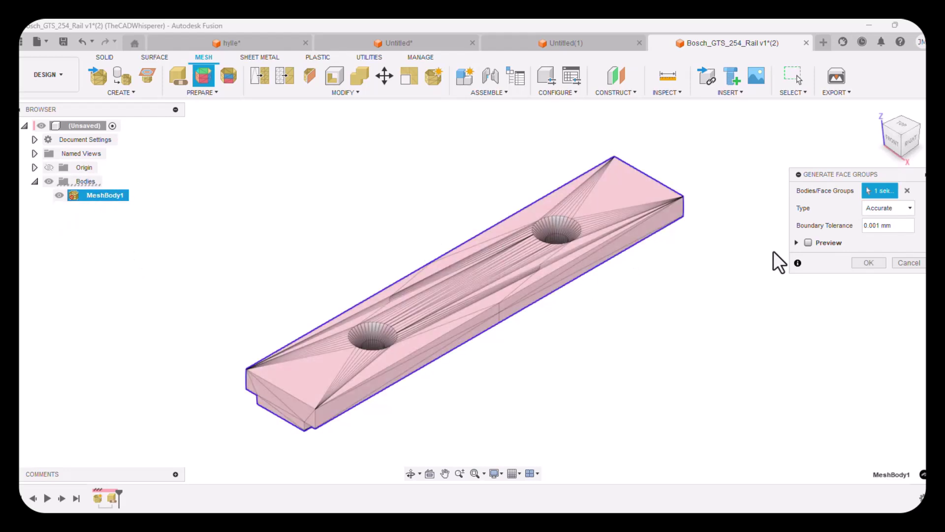
left_click(869, 263)
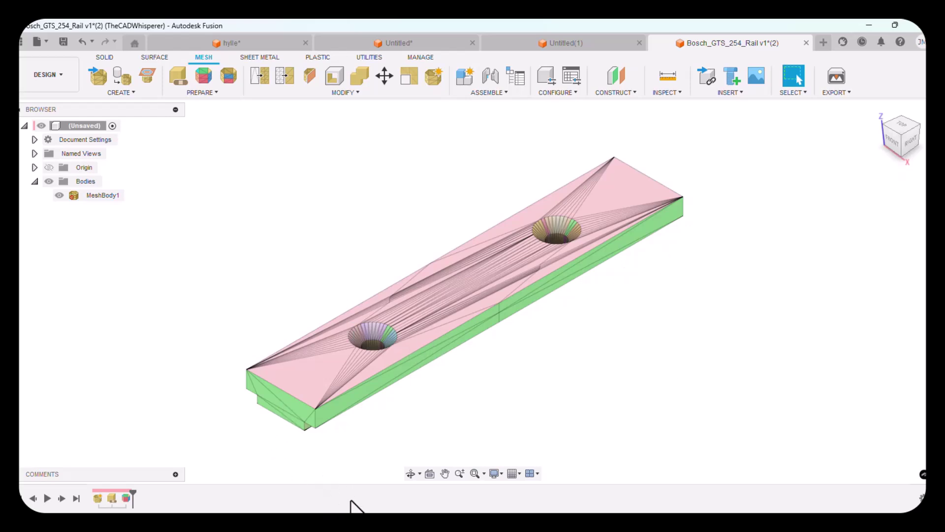
left_click(410, 474)
left_click_drag(418, 420, 369, 312)
scroll(369, 313, "up", 10)
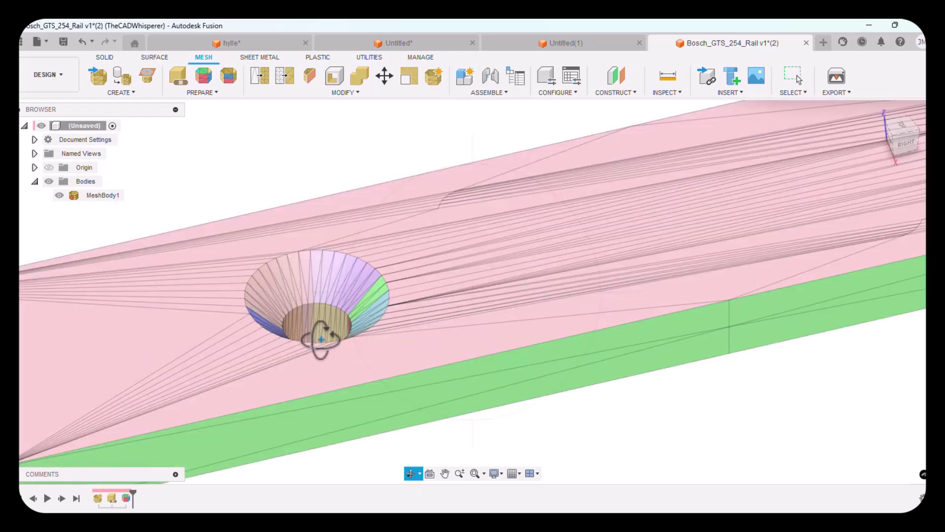
left_click_drag(369, 334, 373, 368)
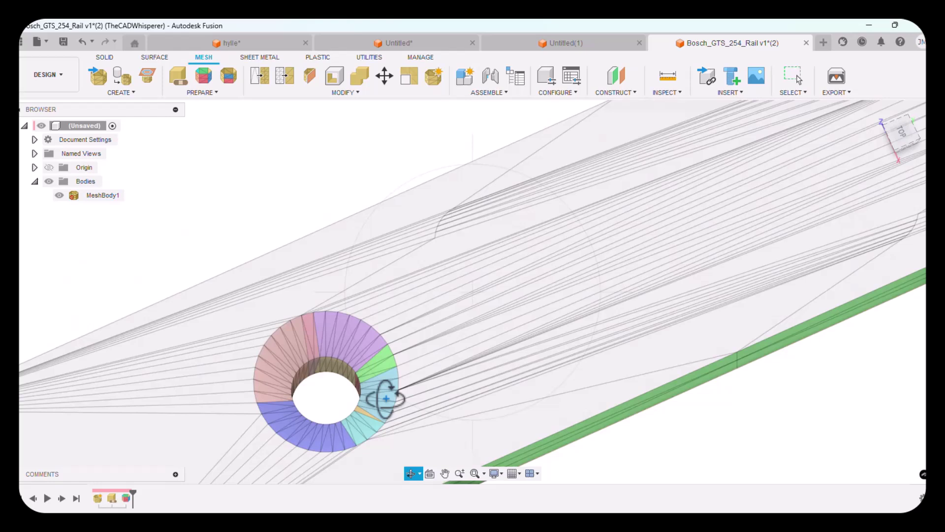
left_click(231, 76)
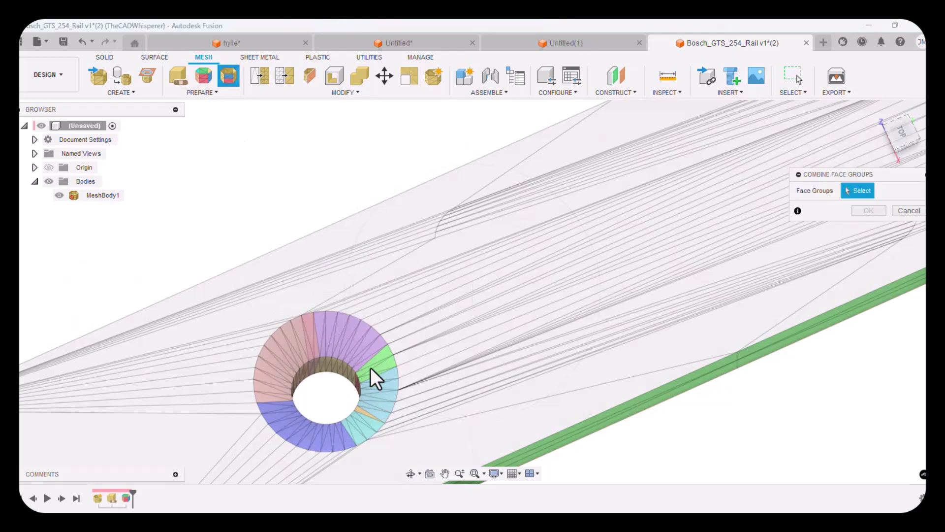
left_click_drag(818, 176, 295, 122)
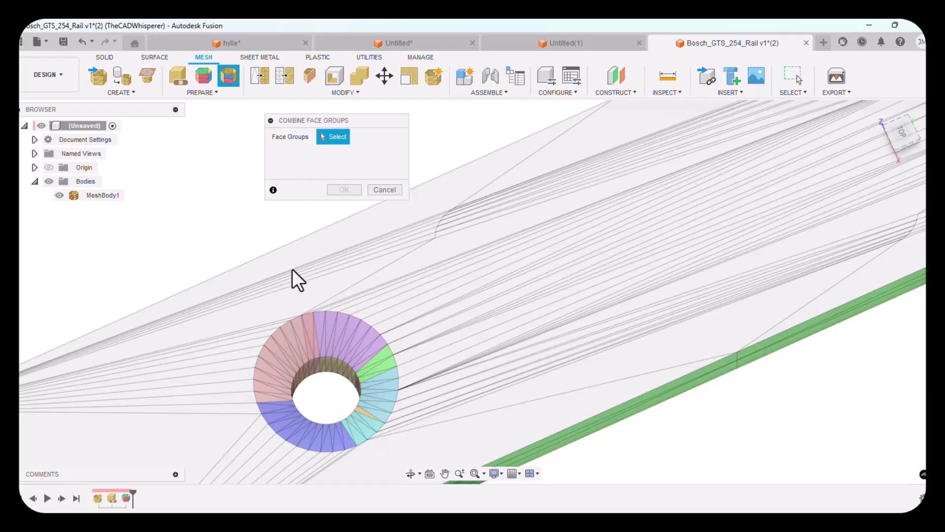
left_click(389, 190)
scroll(331, 182, "down", 5)
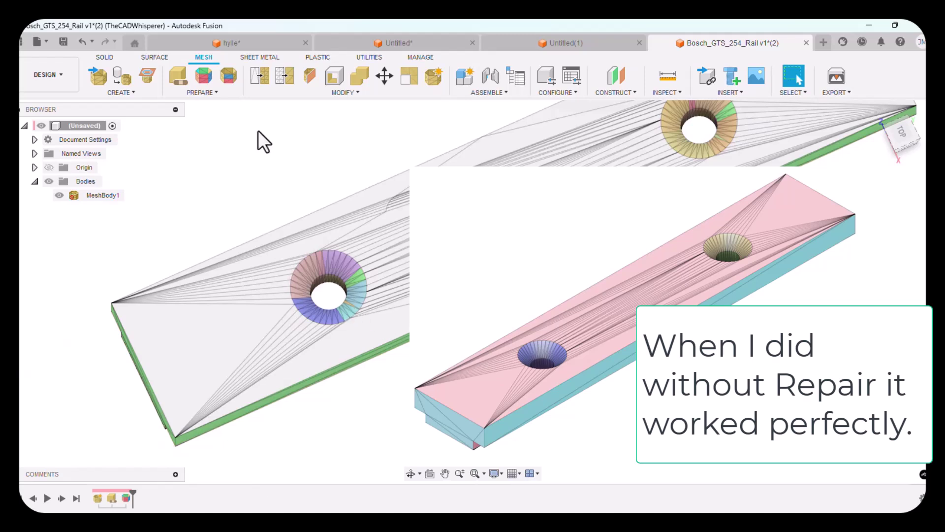
left_click(230, 78)
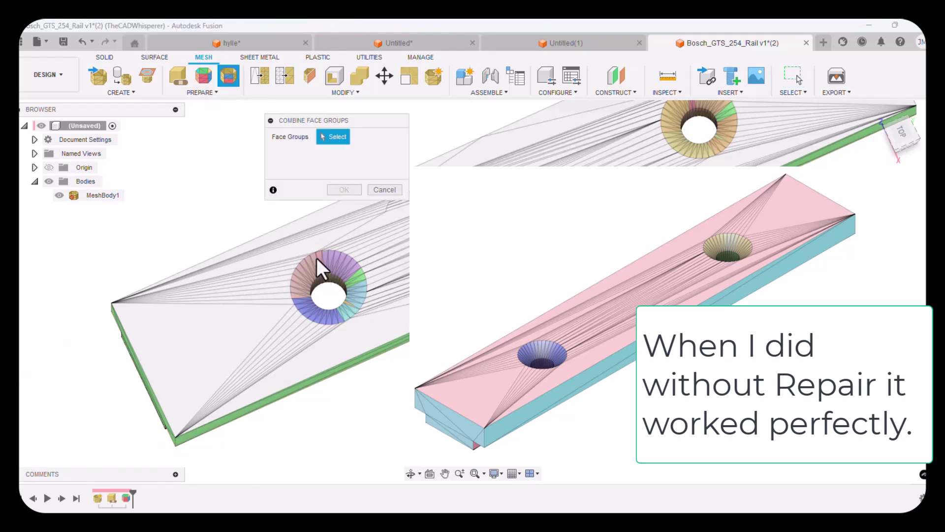
scroll(407, 294, "down", 3)
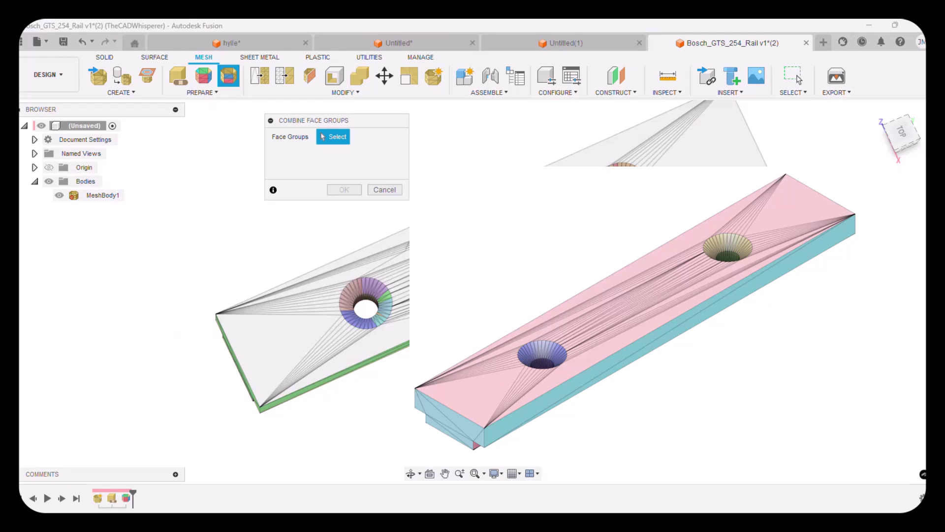
scroll(370, 291, "up", 3)
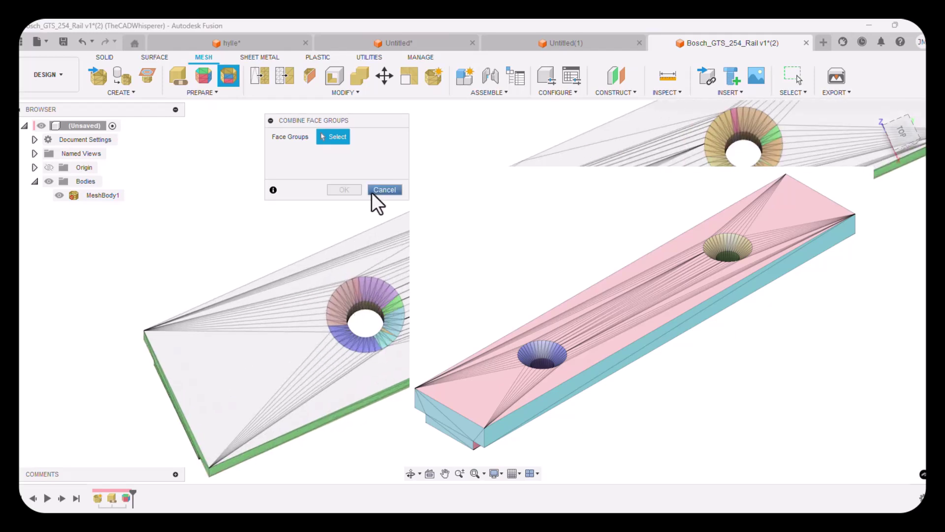
left_click(384, 190)
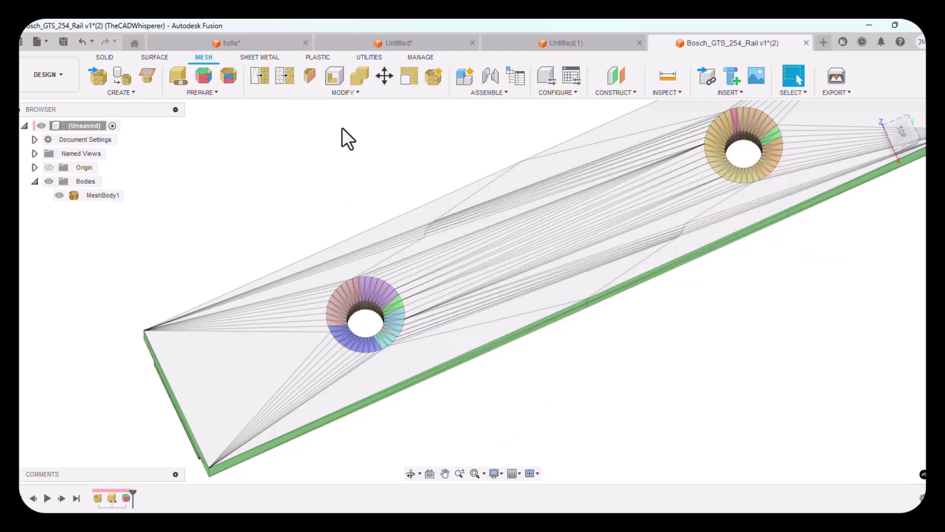
Convert MeshBody1 into a parametric solid using Convert Mesh with the Prismatic method
left_click(344, 94)
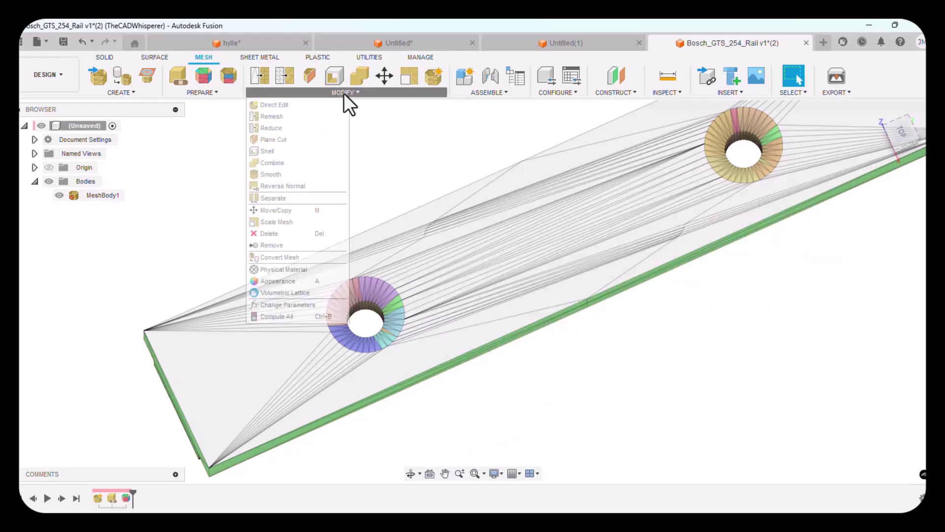
left_click(302, 257)
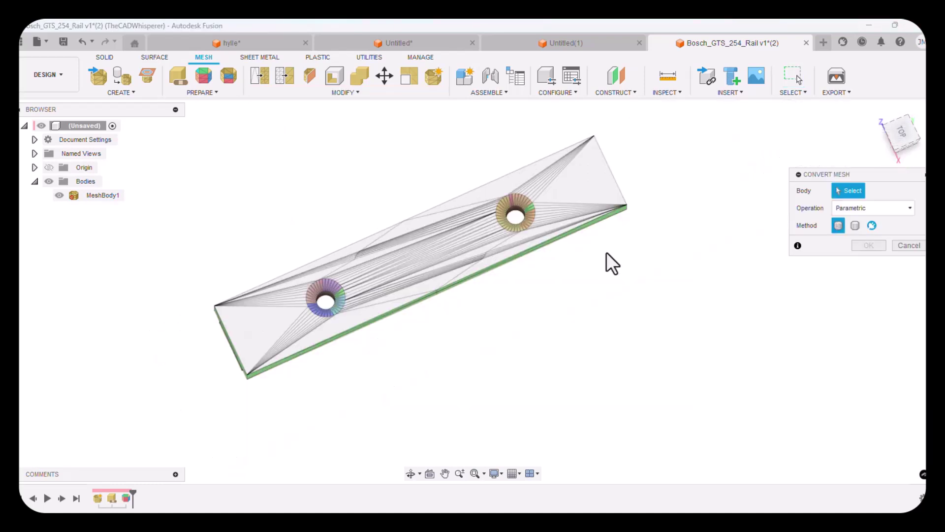
left_click(882, 209)
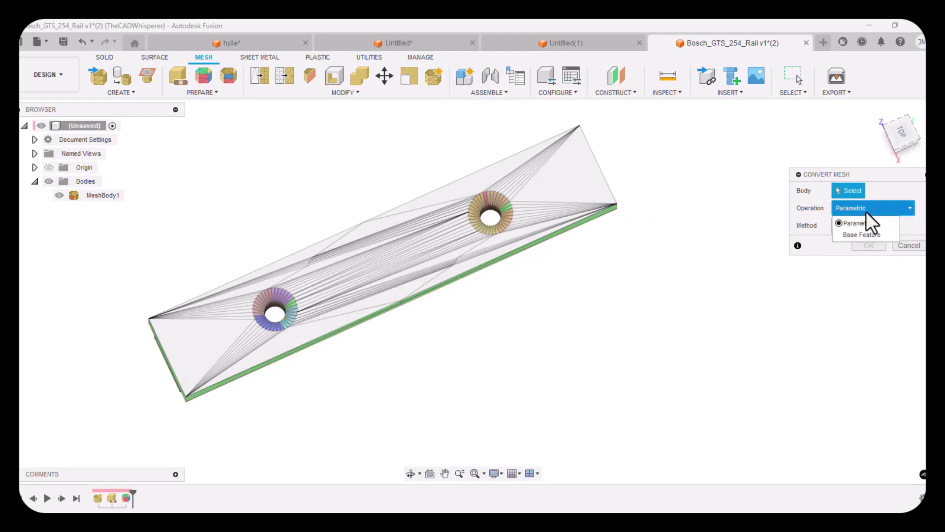
left_click(866, 222)
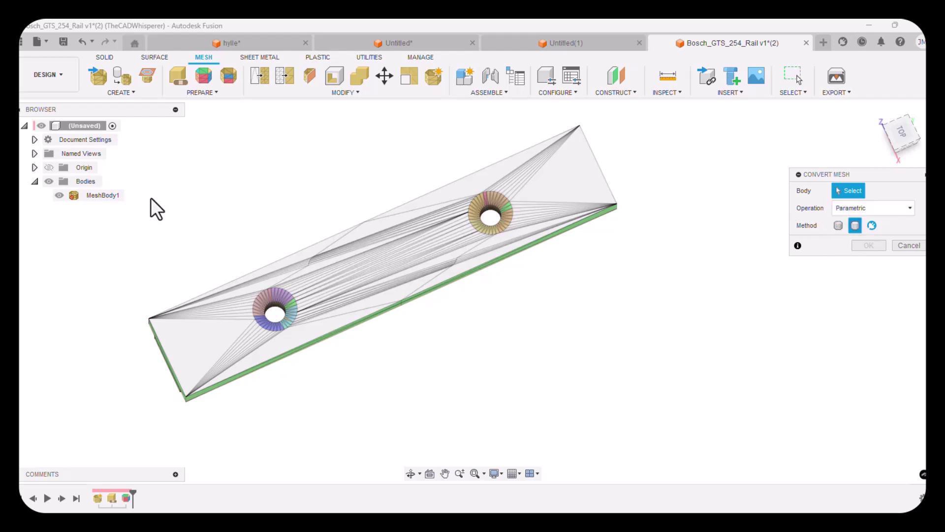
left_click(90, 196)
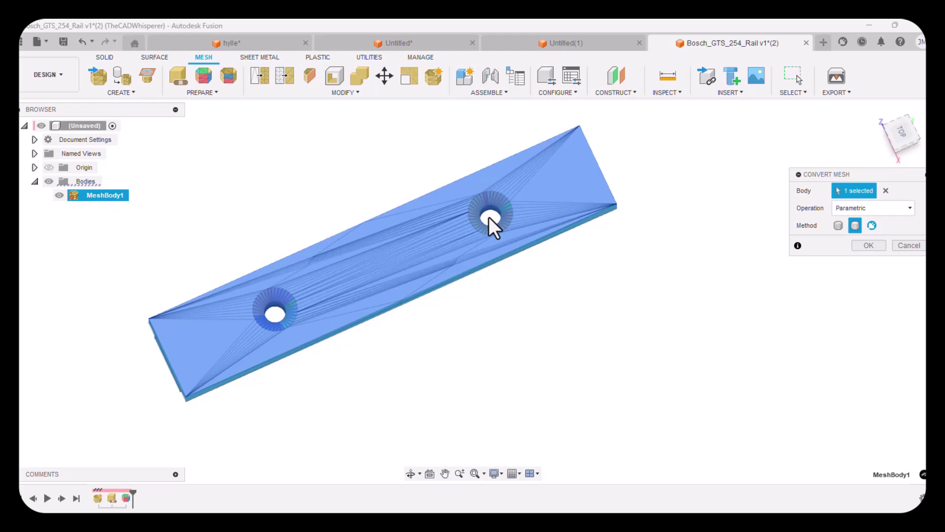
left_click(864, 246)
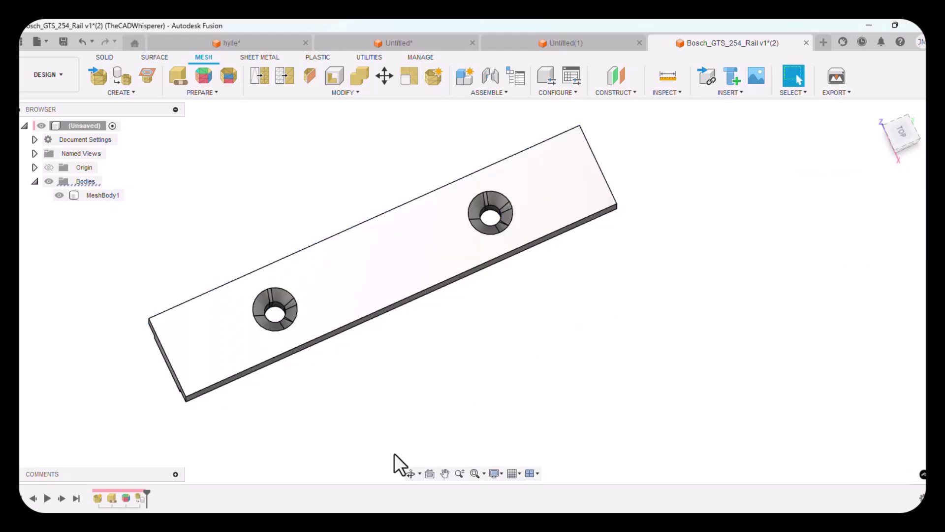
Orbit and zoom around the converted rail to inspect the solid and its underside groove
left_click(411, 474)
left_click_drag(457, 348, 469, 313)
scroll(295, 310, "up", 10)
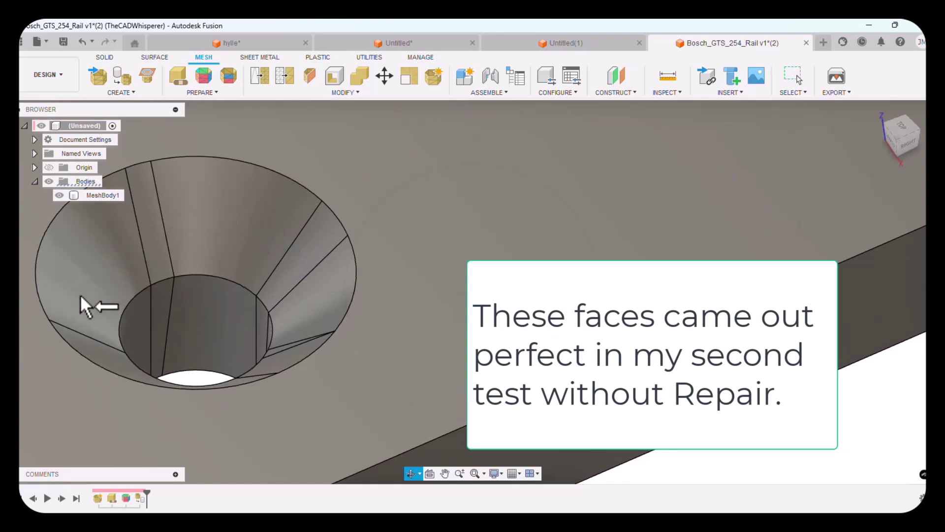
scroll(295, 354, "down", 10)
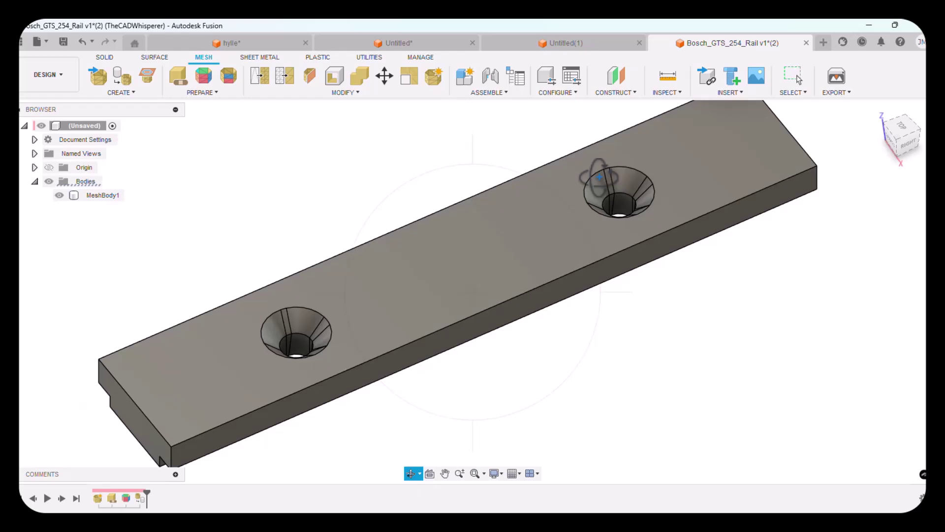
left_click_drag(599, 350, 553, 349)
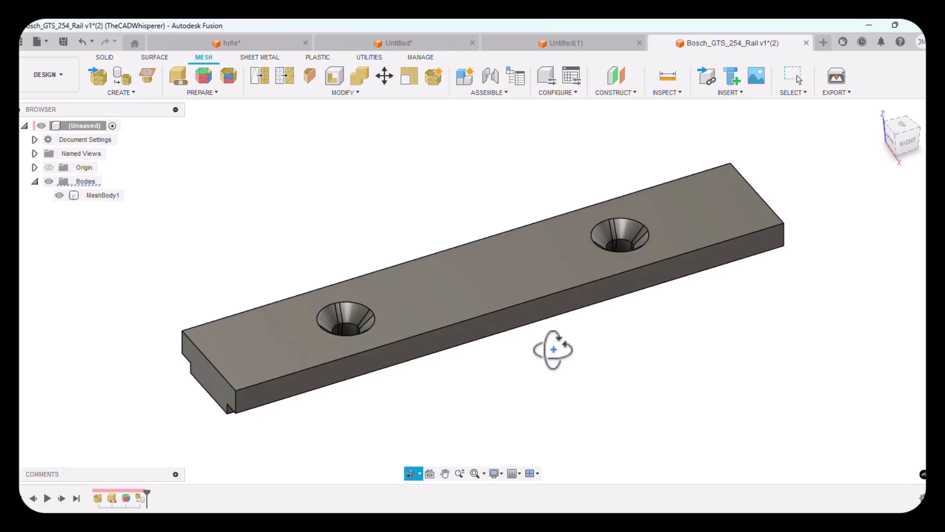
right_click(441, 226)
key("Escape")
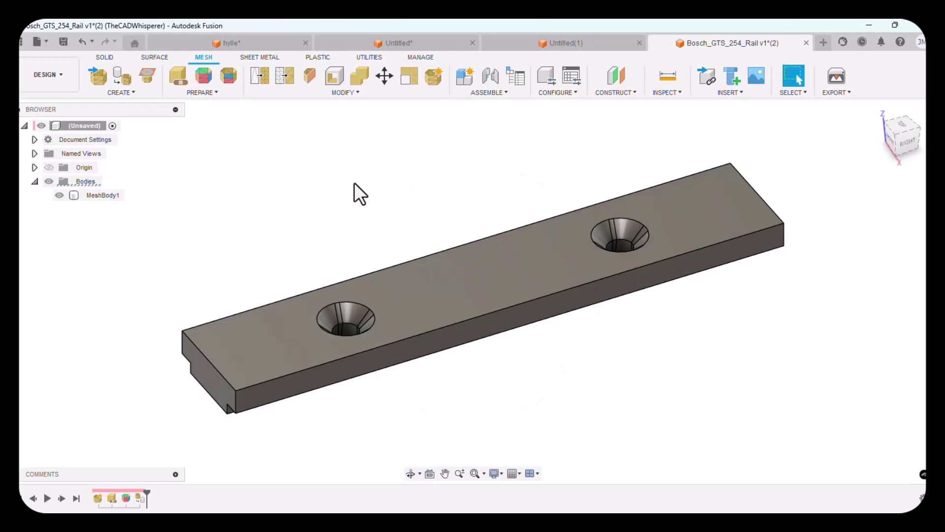
scroll(354, 181, "up", 1)
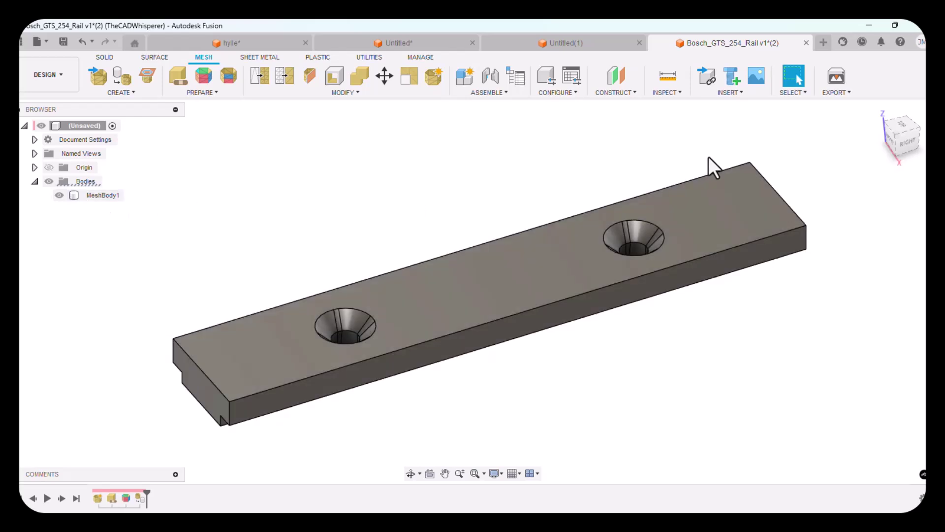
View the rail from the Right side and create a sketch on the YZ plane
left_click(907, 142)
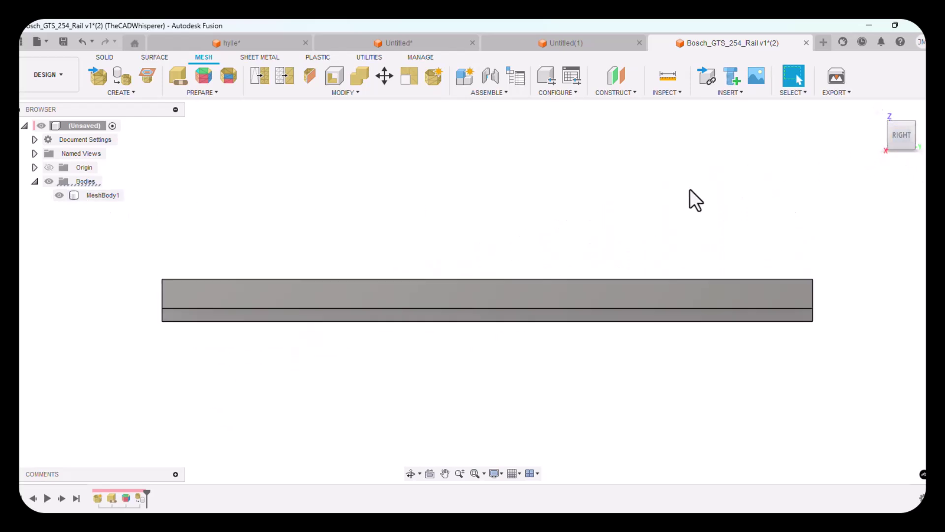
left_click(52, 164)
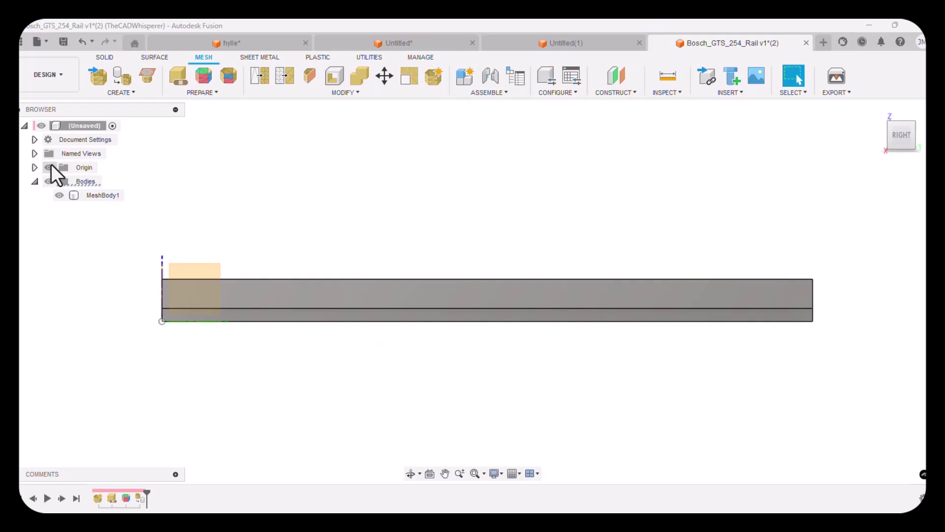
left_click(202, 265)
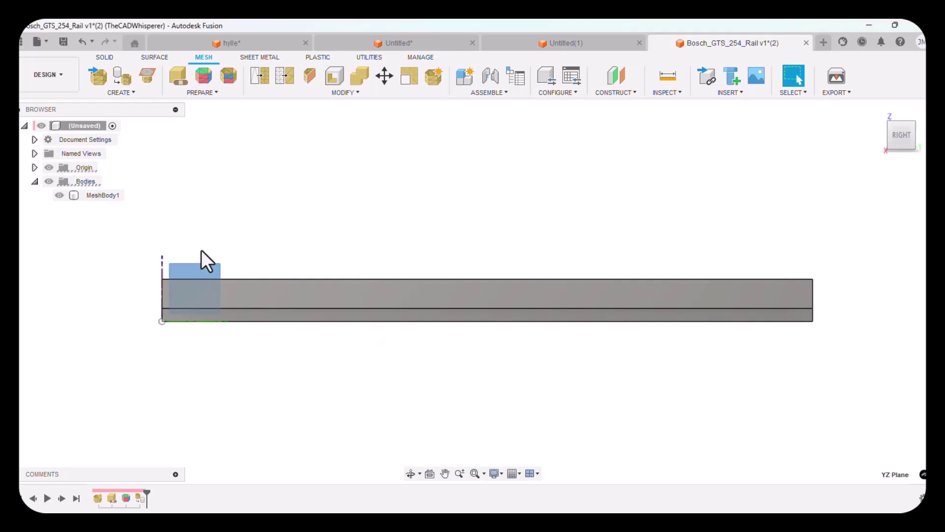
left_click(106, 57)
left_click(98, 73)
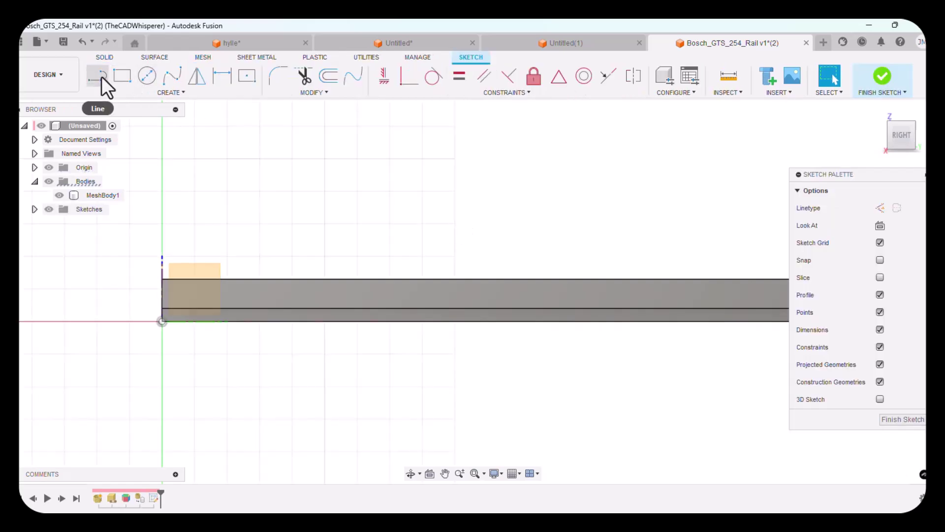
Draw a single vertical line crossing the middle of the rail
left_click(101, 76)
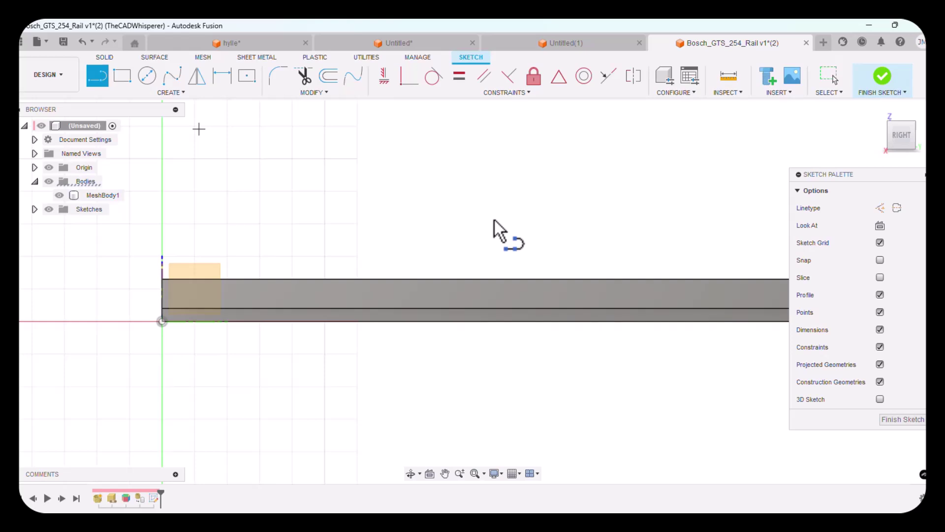
left_click(479, 229)
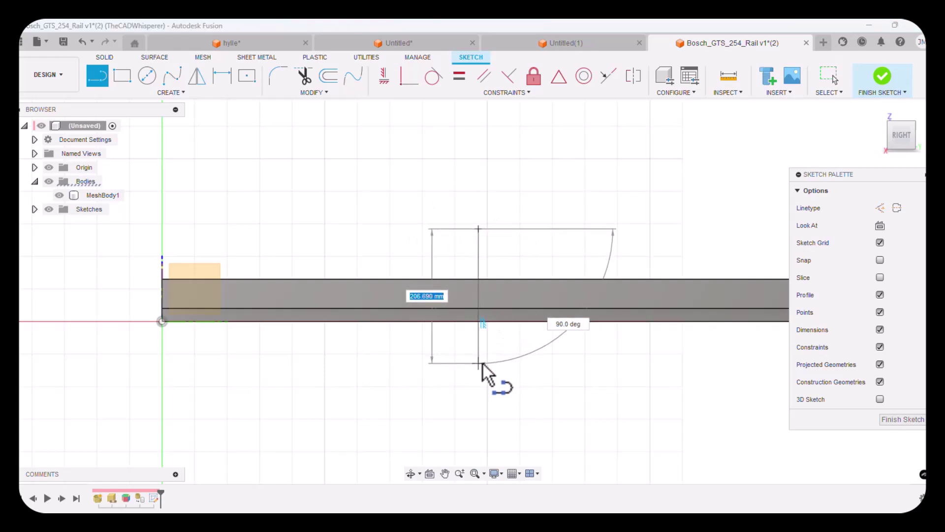
left_click(479, 364)
right_click(480, 363)
left_click(523, 371)
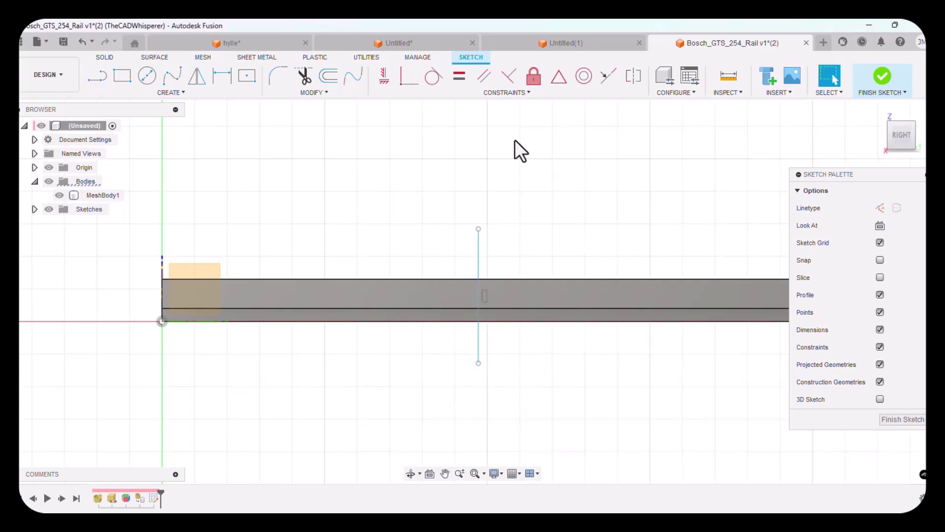
Finish the sketch and split MeshBody1 along the vertical line into two bodies
left_click(882, 77)
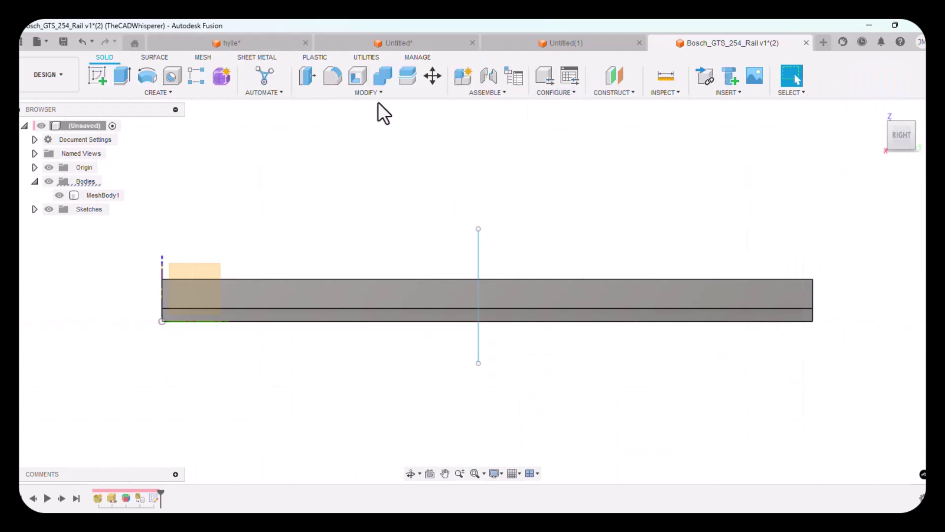
left_click(359, 94)
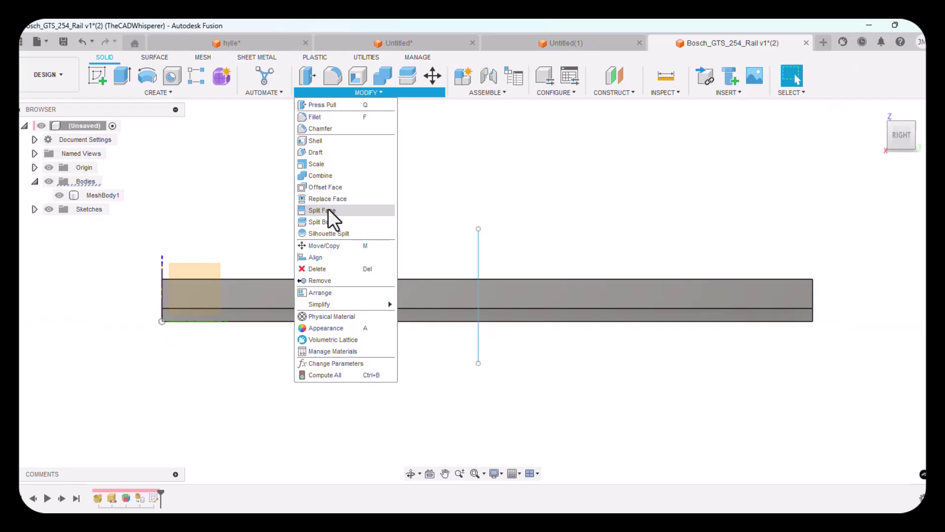
left_click(324, 222)
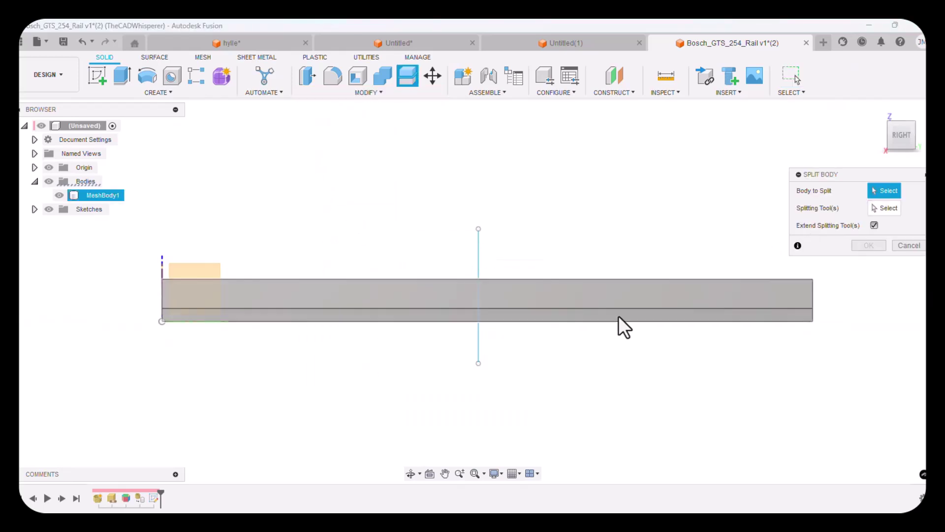
left_click(595, 296)
left_click(879, 208)
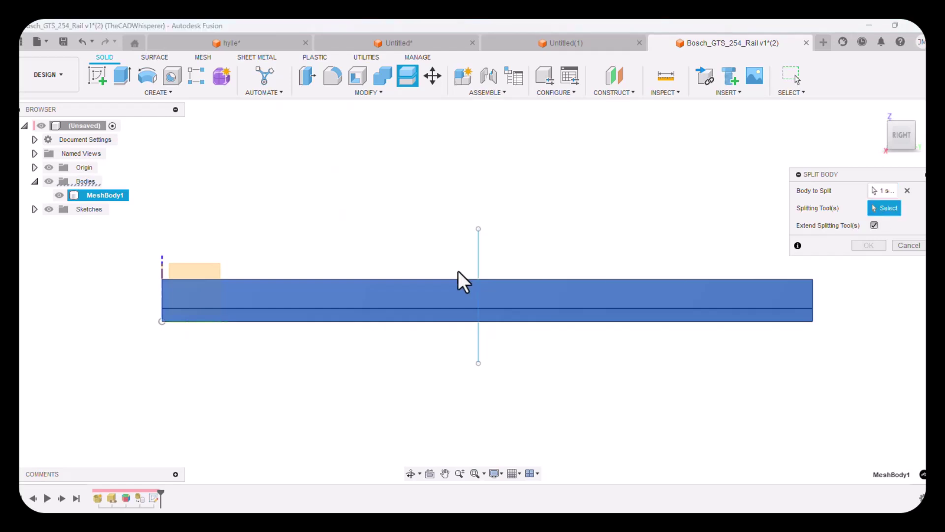
left_click(478, 263)
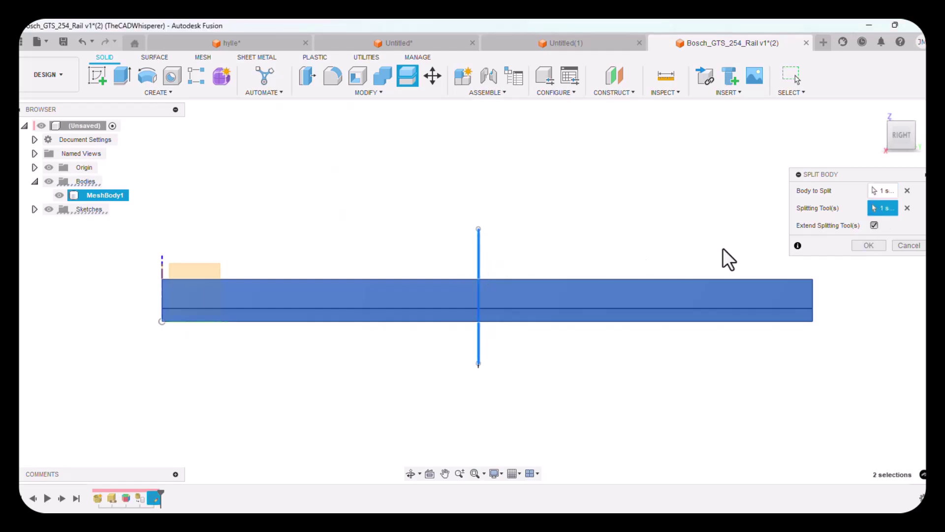
left_click(869, 246)
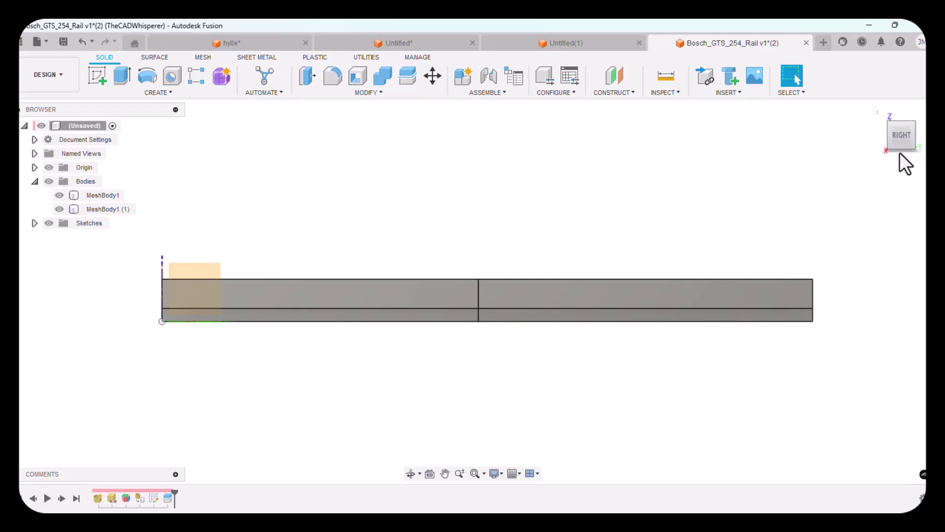
Move the right half of the rail along Y so it overlaps the left half
left_click(890, 122)
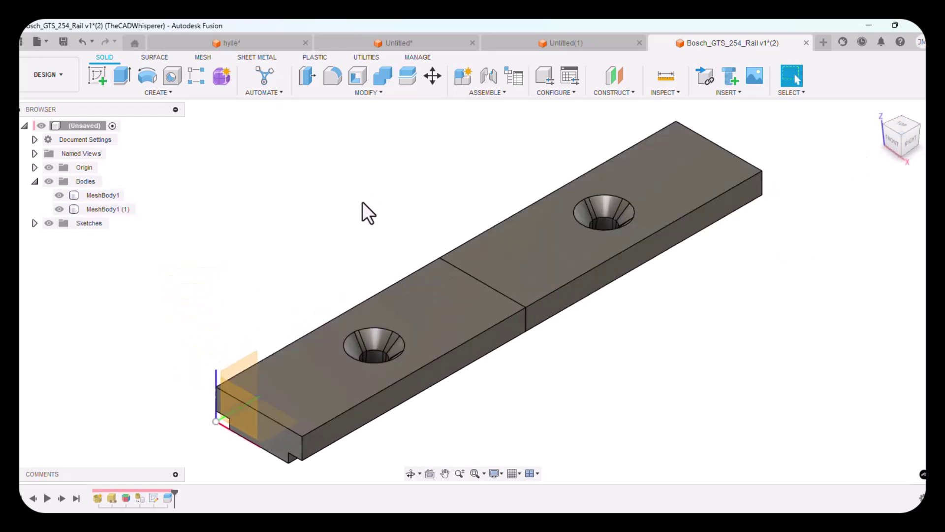
scroll(325, 256, "down", 3)
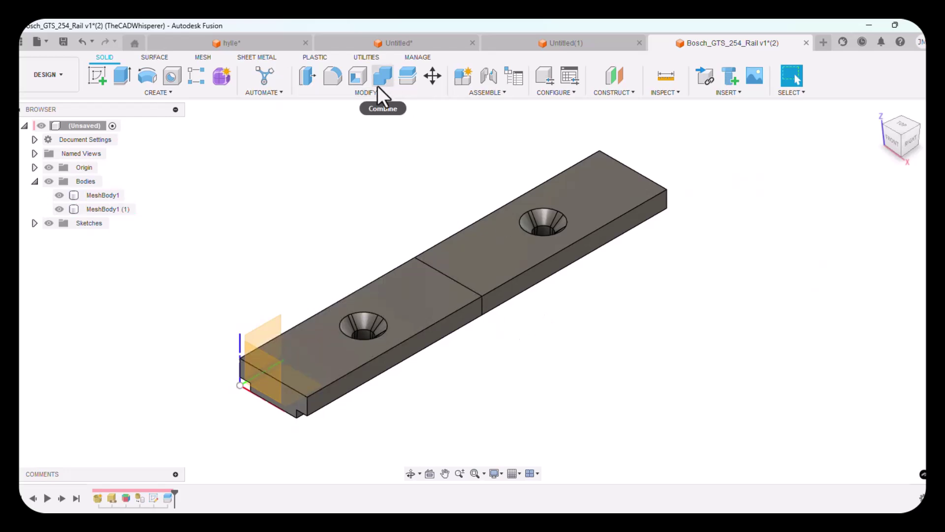
left_click(433, 80)
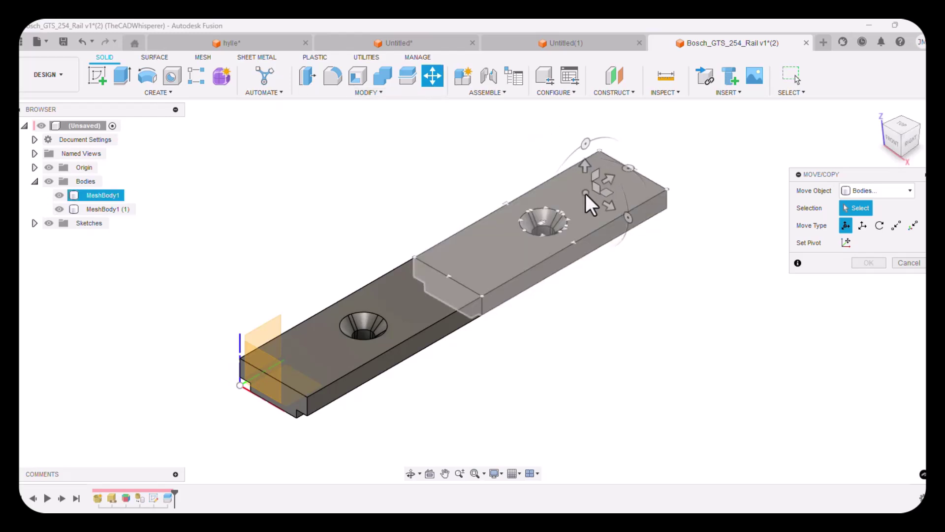
left_click(591, 197)
left_click_drag(618, 181, 590, 211)
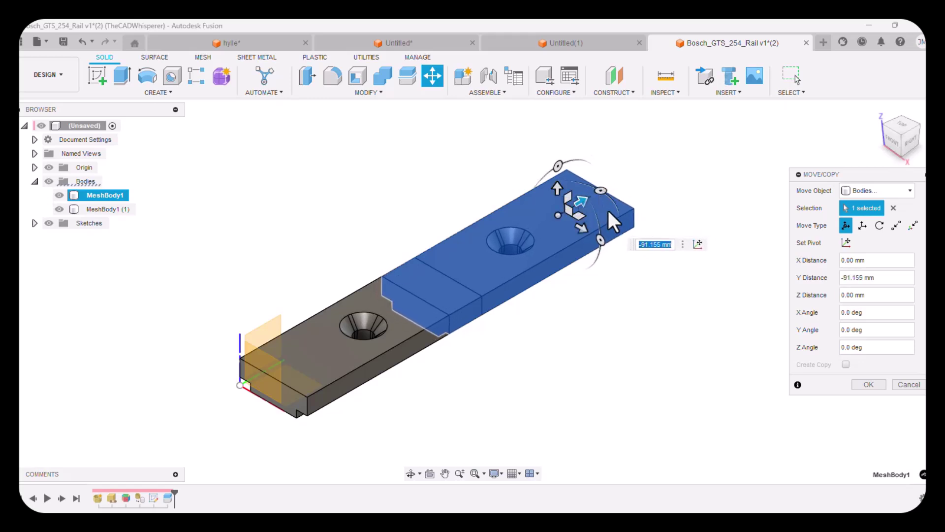
left_click(870, 385)
Pick both rail halves in Combine as target and tool, then abandon the operation
left_click(380, 77)
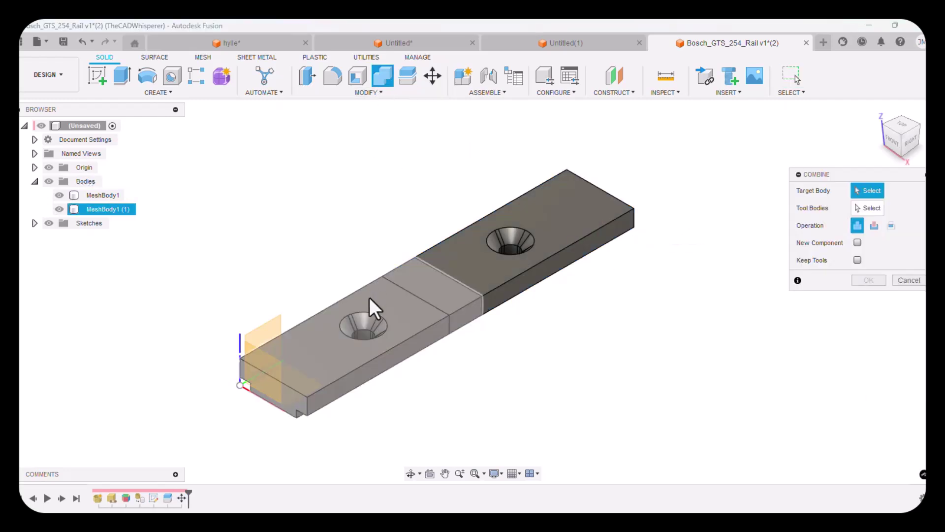
left_click(369, 297)
left_click(516, 259)
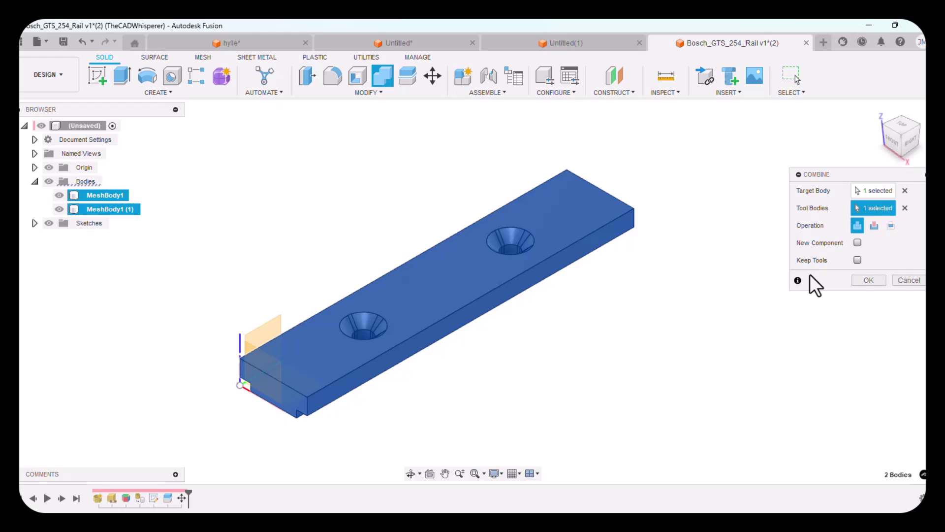
left_click(82, 41)
Undo the earlier move and drag the right half about 379 mm away along Y
left_click(82, 41)
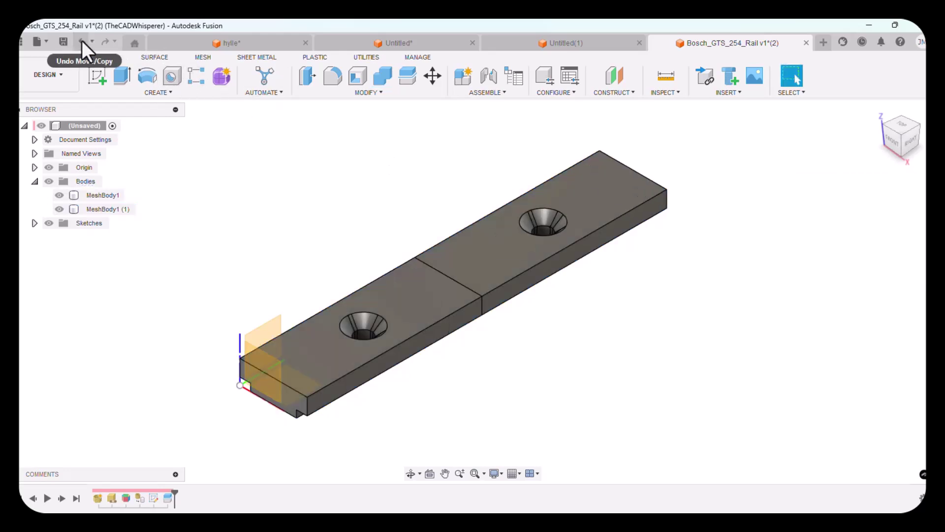
left_click(431, 81)
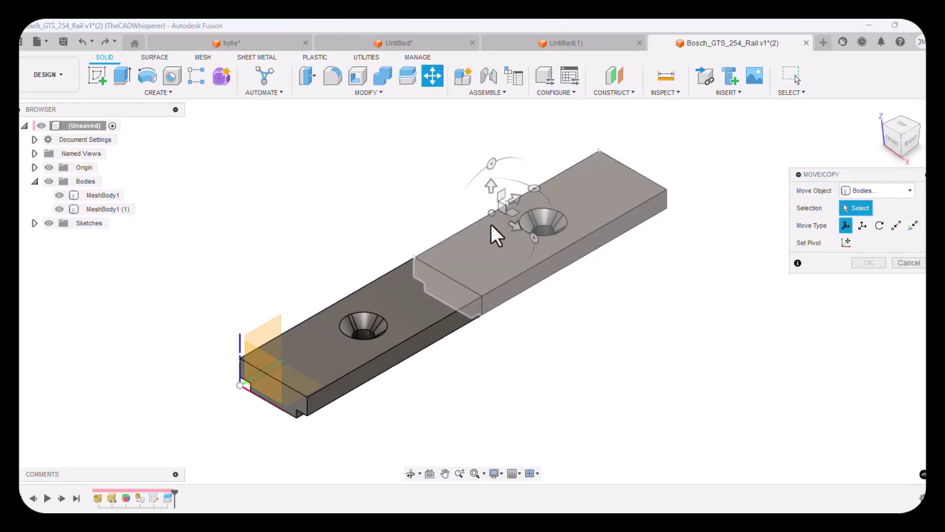
left_click(498, 246)
left_click_drag(523, 231, 669, 151)
left_click(879, 387)
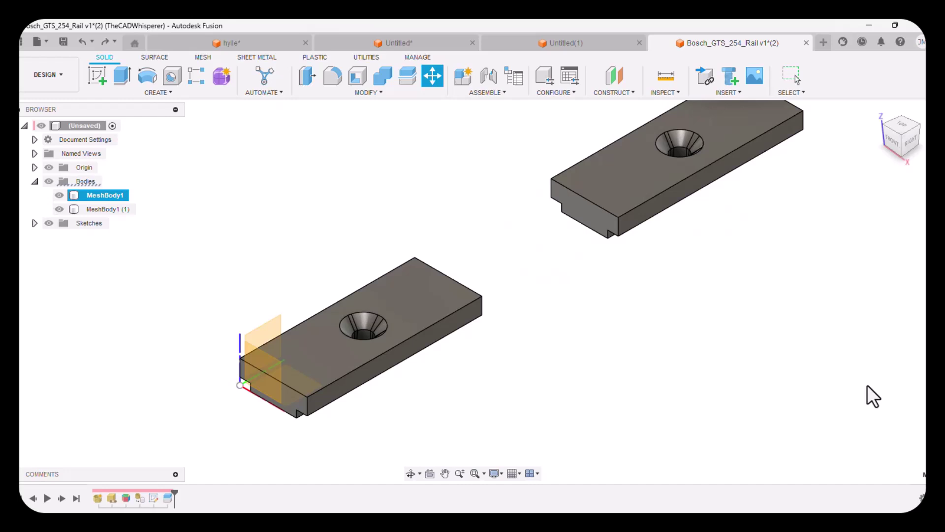
Extrude the right half's inner end face 442.075 mm with Join to bridge the gap
left_click(124, 79)
left_click(590, 225)
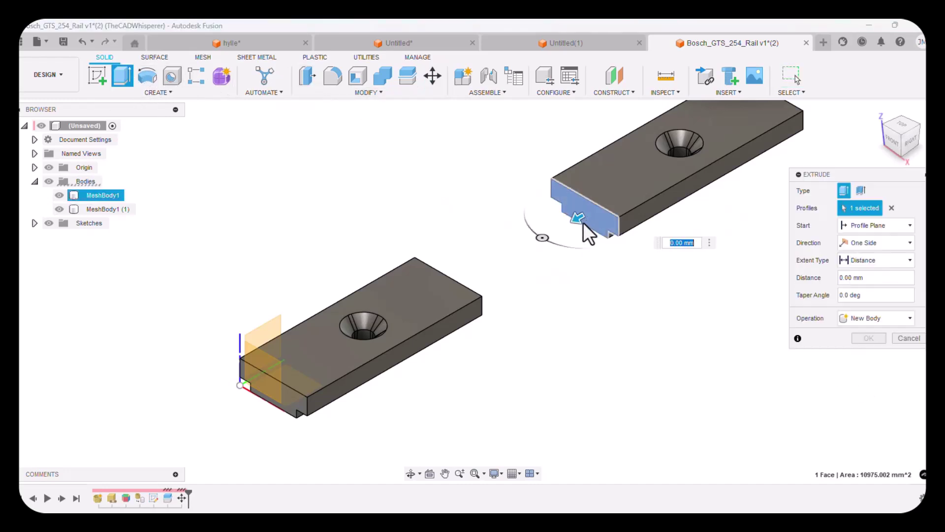
left_click_drag(586, 228, 422, 309)
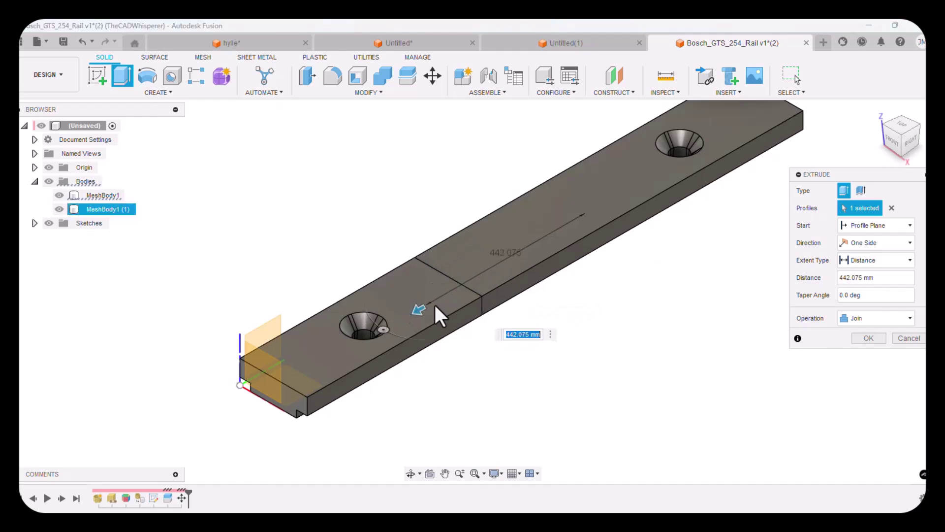
left_click(862, 339)
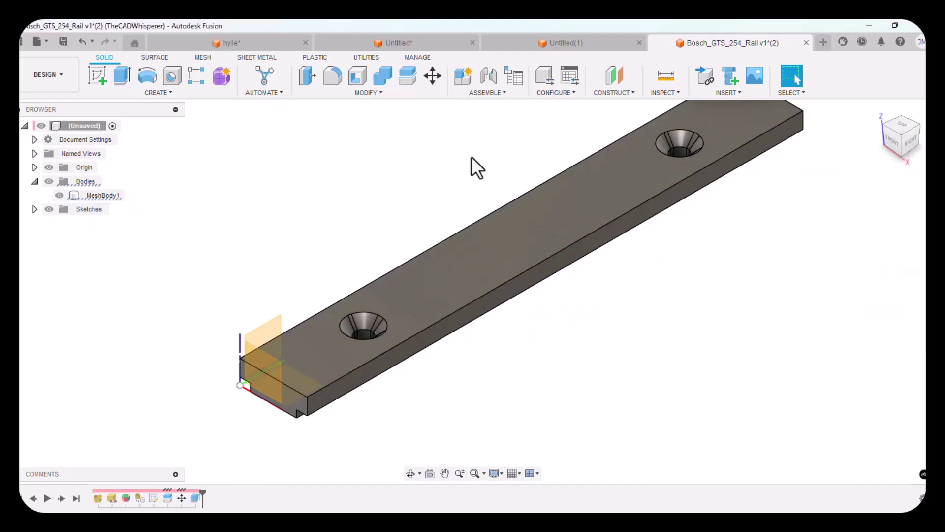
left_click(380, 75)
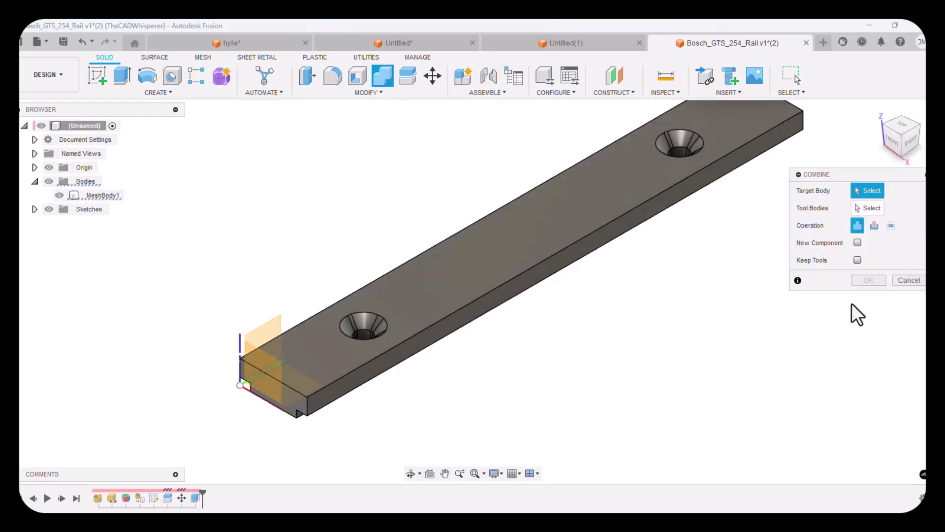
left_click(908, 279)
scroll(672, 359, "down", 2)
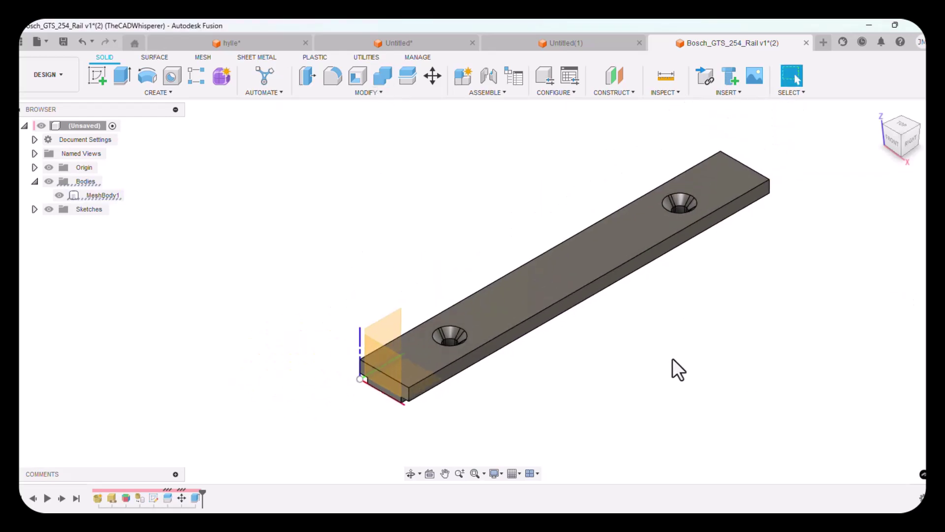
scroll(625, 252, "up", 2)
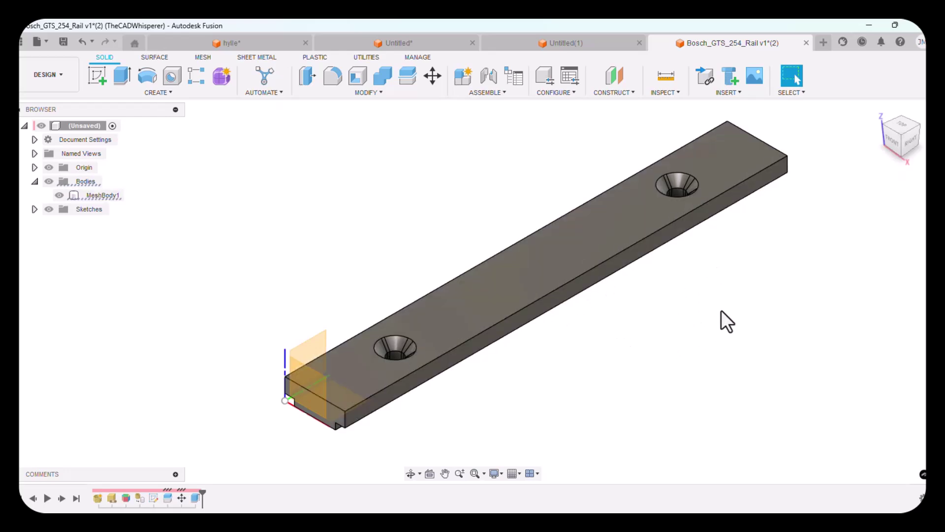
scroll(861, 275, "up", 1)
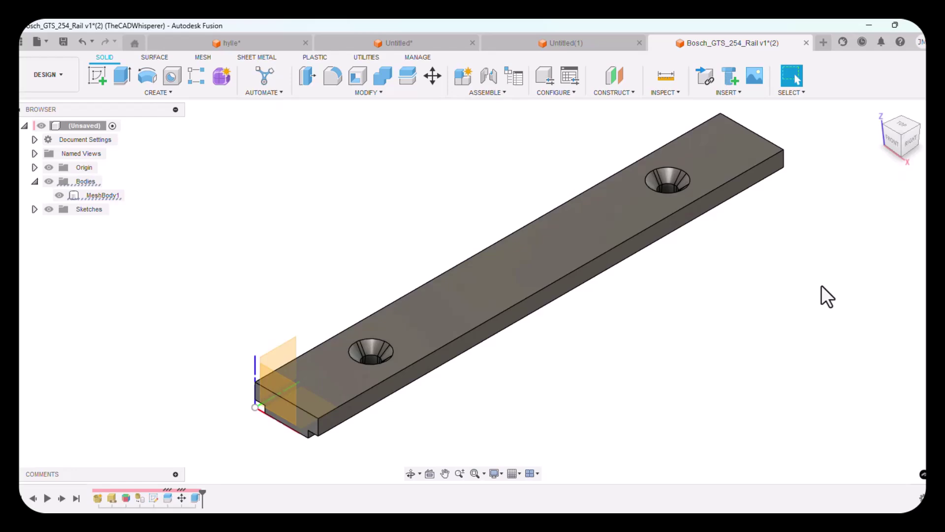